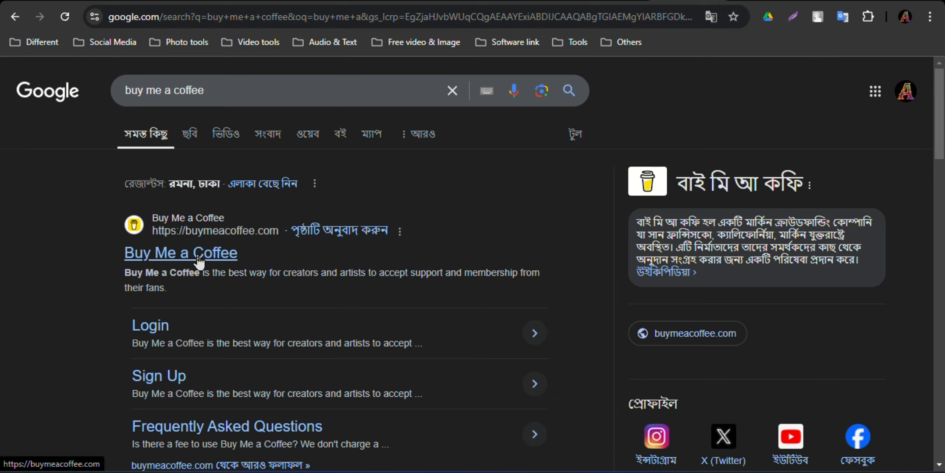
# - Open the Buy Me a Coffee site from the search results and submit the sign-up form with the saved non-email username
pyautogui.click(189, 256)
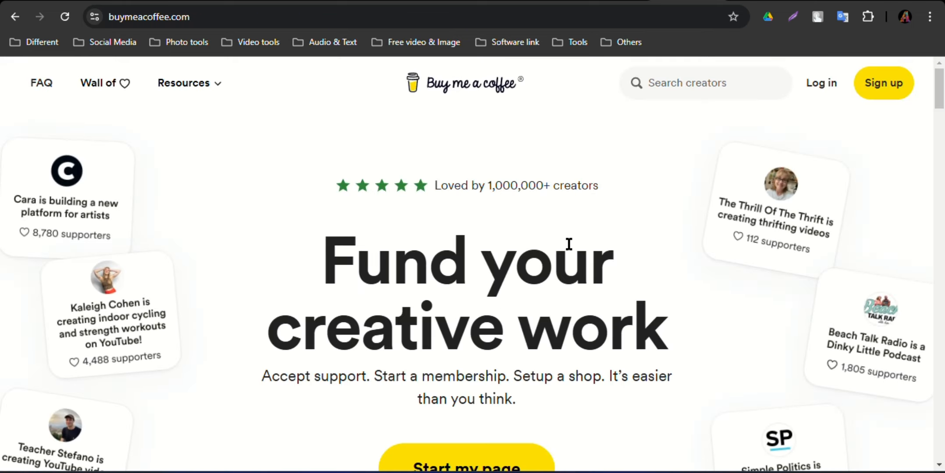
pyautogui.click(894, 91)
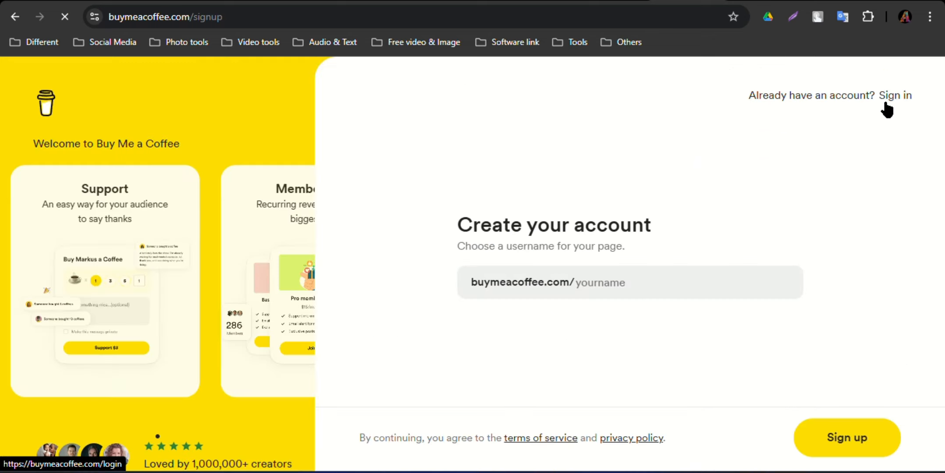
pyautogui.click(615, 290)
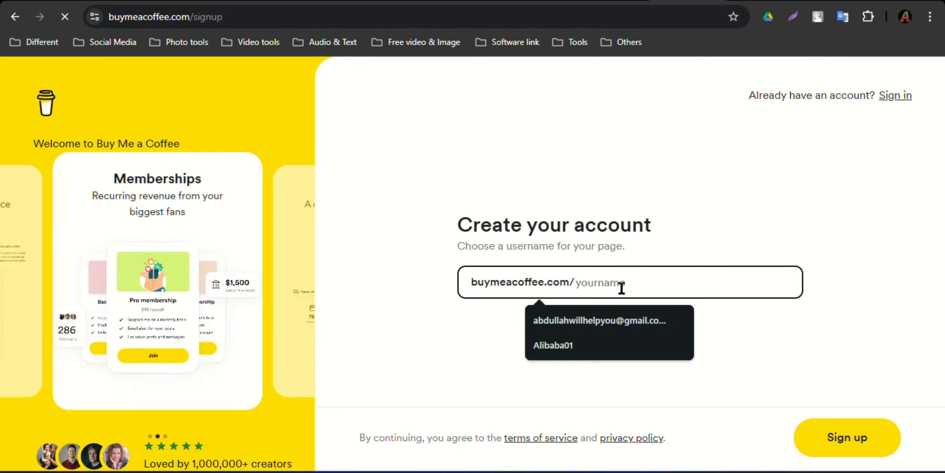
pyautogui.click(601, 346)
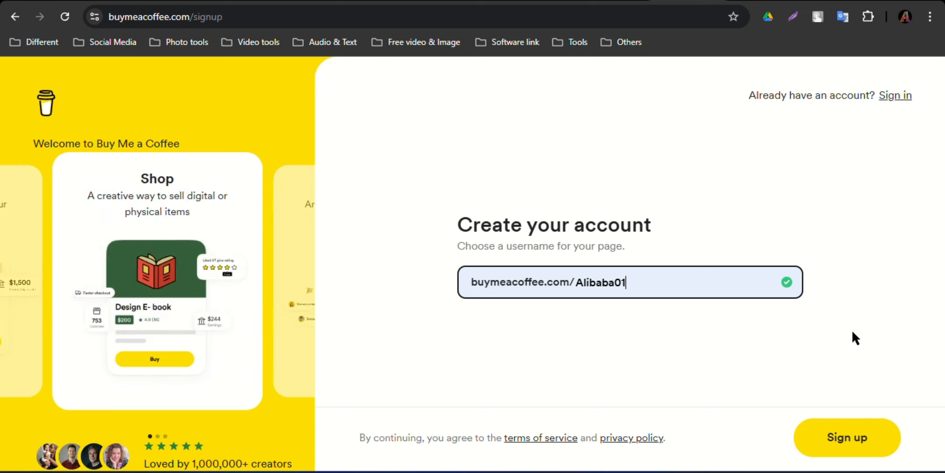
pyautogui.click(851, 433)
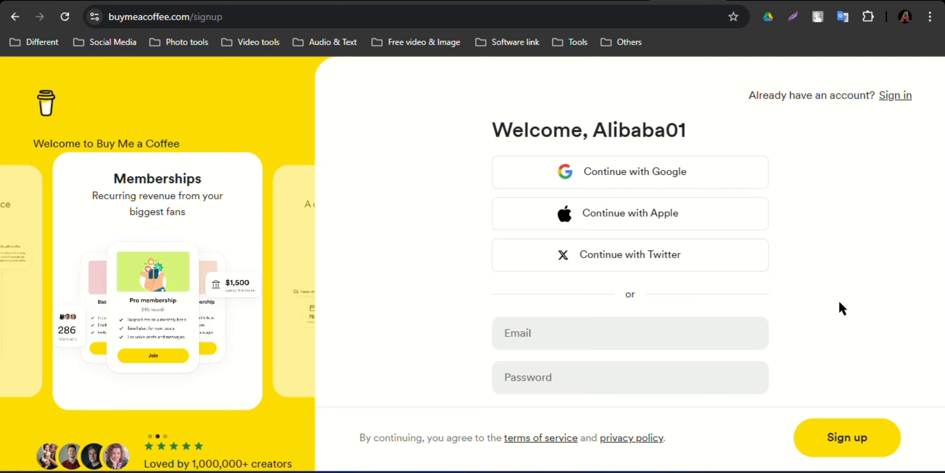
# - Continue the sign-up with Google, choosing the listed Google account and approving the sign-in to buymeacoffee.com
pyautogui.click(652, 180)
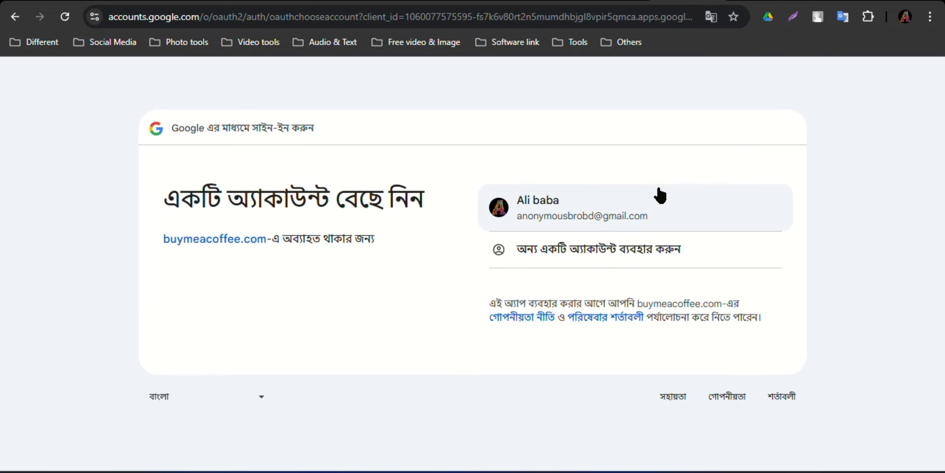
pyautogui.click(607, 214)
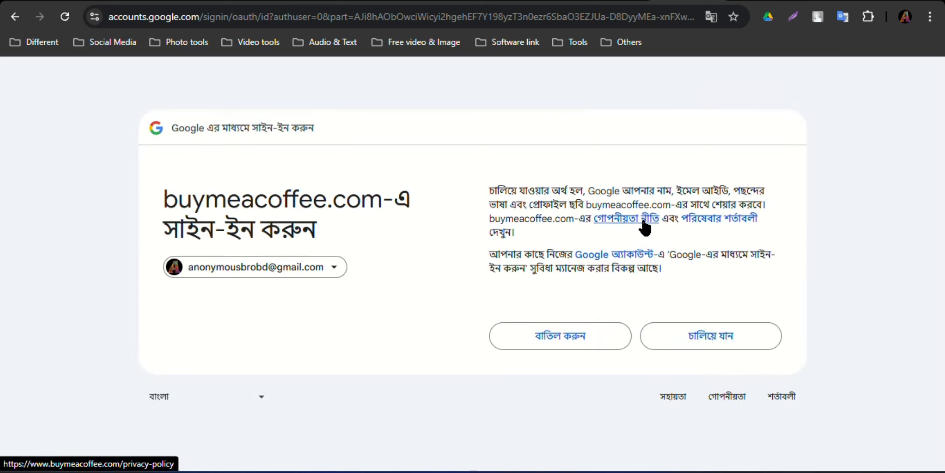
pyautogui.click(717, 342)
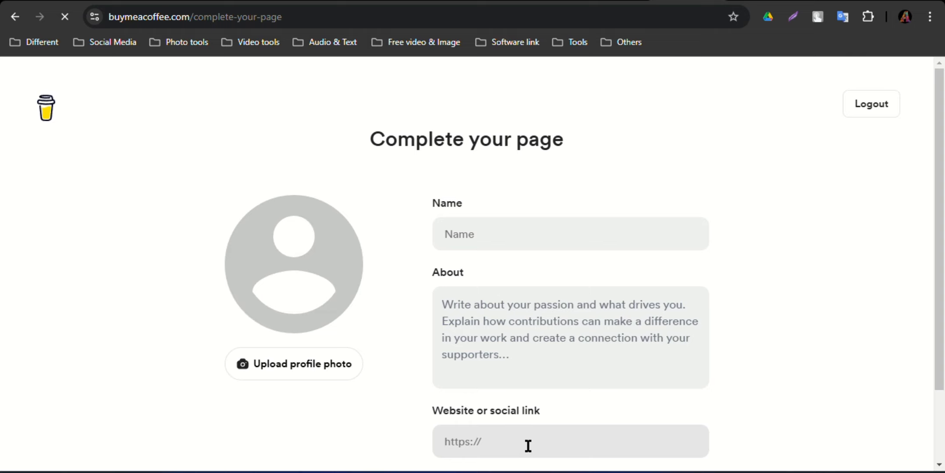
pyautogui.scroll(-2, 686, 412)
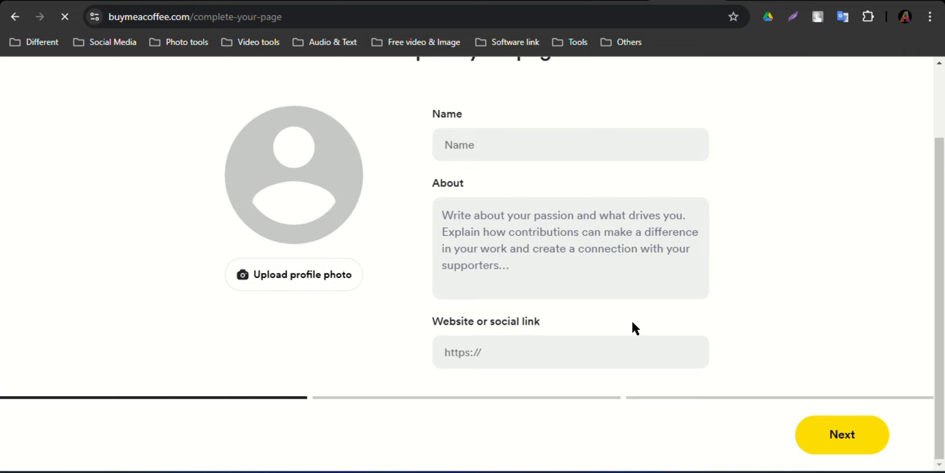
pyautogui.scroll(2, 635, 327)
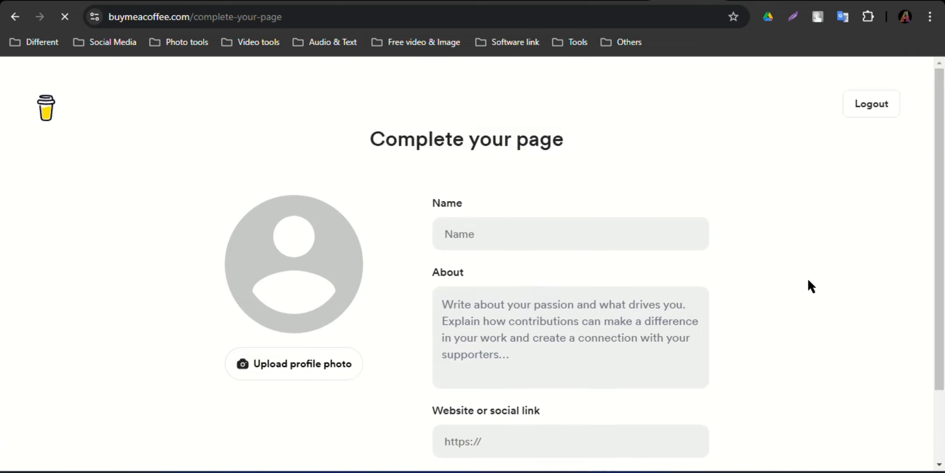
pyautogui.click(303, 372)
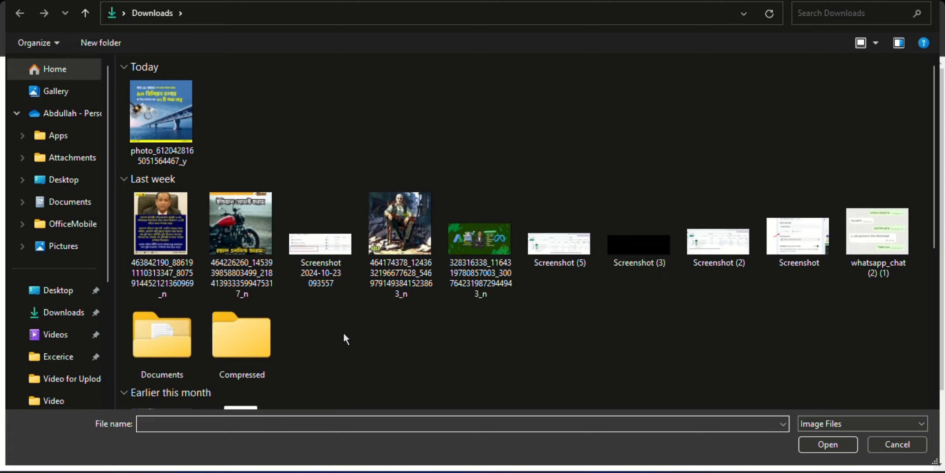
pyautogui.scroll(-5, 344, 337)
pyautogui.scroll(5, 478, 262)
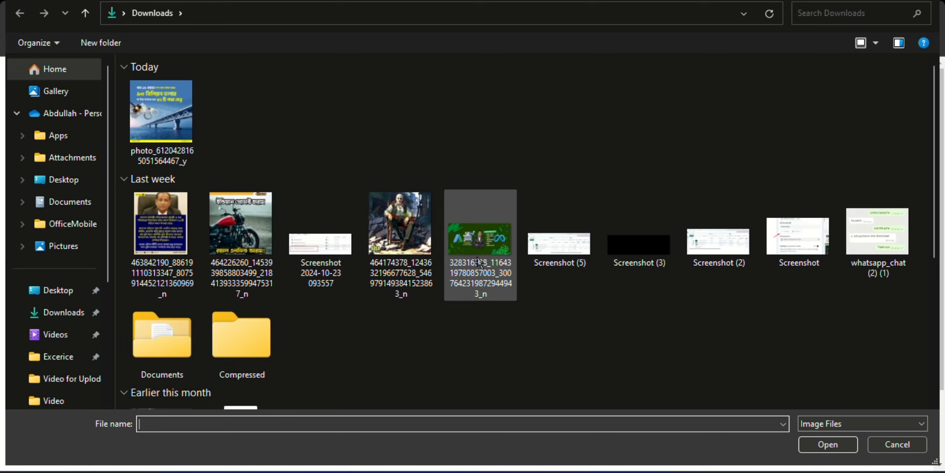
pyautogui.click(480, 262)
pyautogui.click(828, 444)
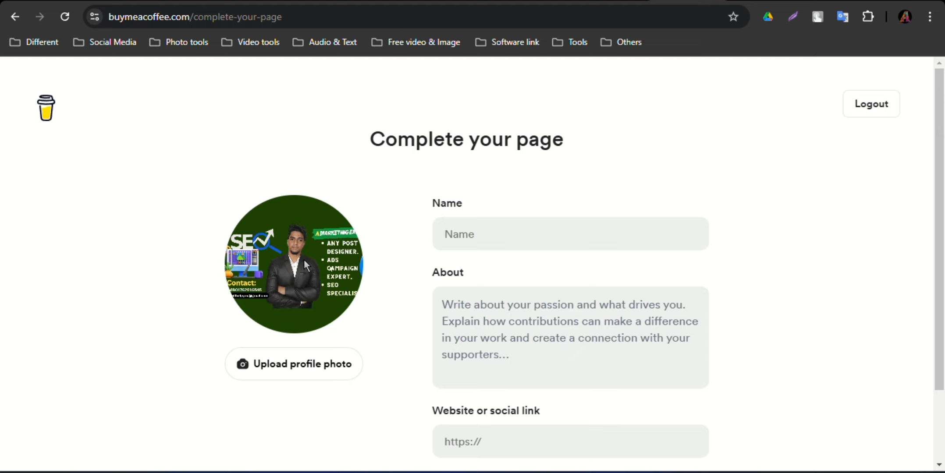
# - Fill in the creator's full name from the saved suggestion and enter "Its a digital product shop." as the About text
pyautogui.click(532, 232)
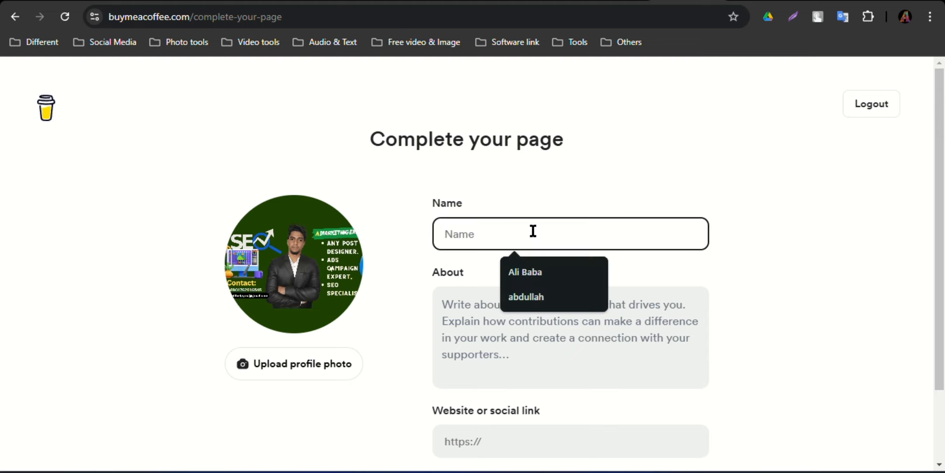
pyautogui.click(542, 281)
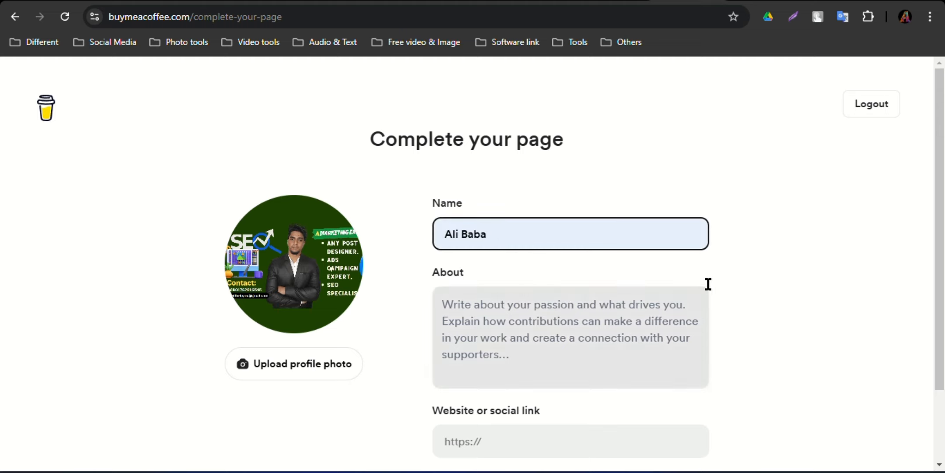
pyautogui.click(496, 322)
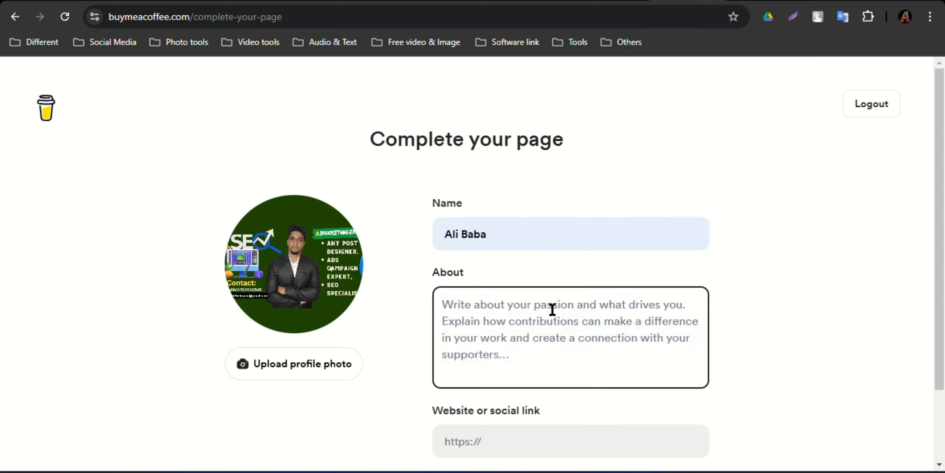
pyautogui.write('Its a ')
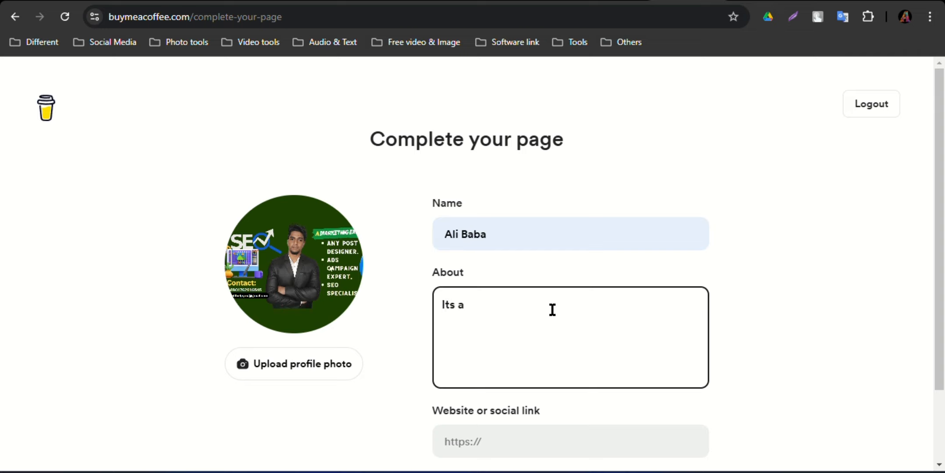
pyautogui.write('digital prod')
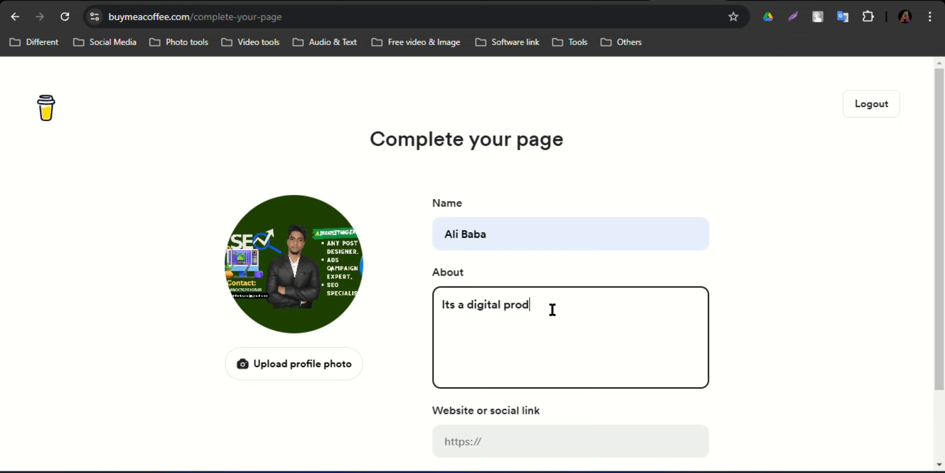
pyautogui.write('uct shop.')
# - Try to continue to the next setup stage with the website or social link left empty
pyautogui.click(530, 445)
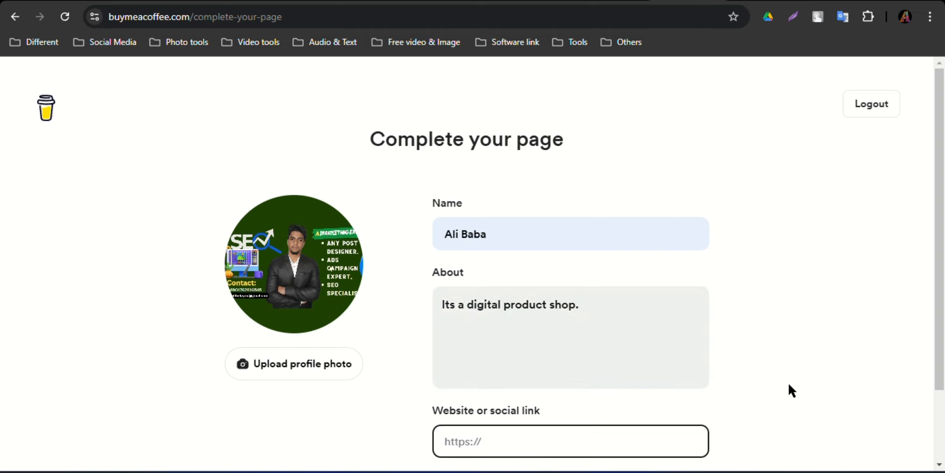
pyautogui.scroll(-2, 787, 383)
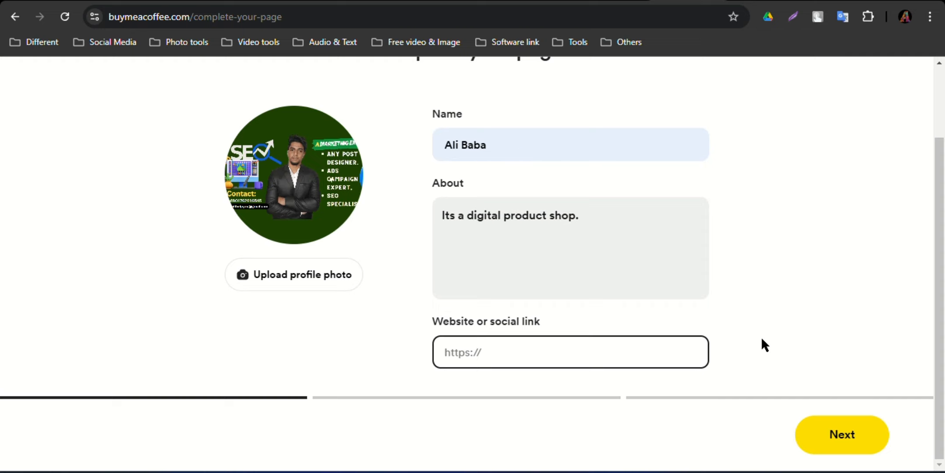
pyautogui.click(848, 439)
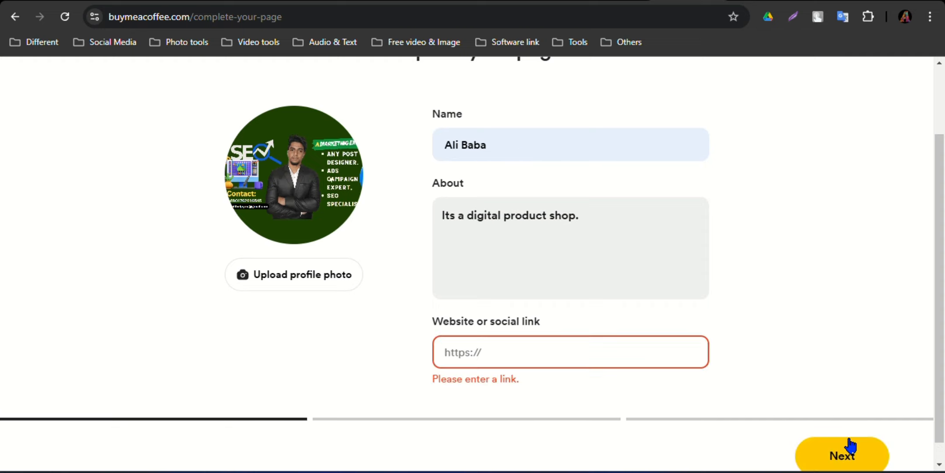
# - Switch to the other browser window showing the IT-Bir Facebook page and copy that page's web address
pyautogui.click(517, 356)
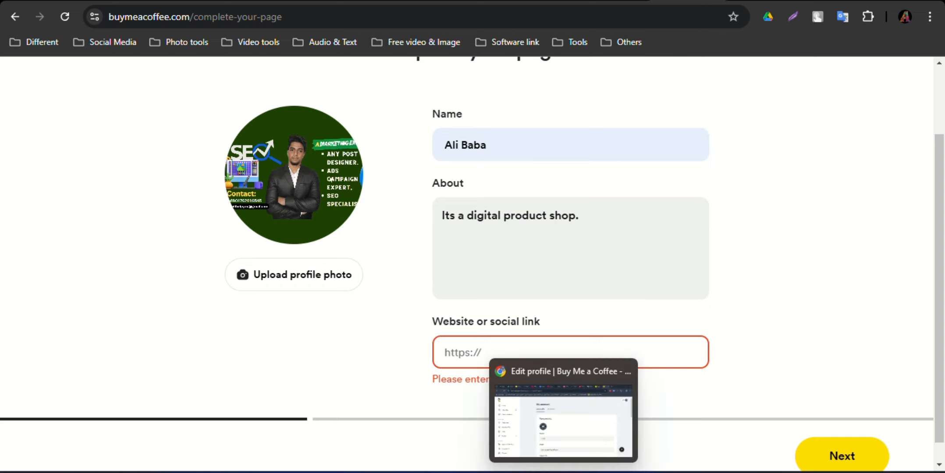
pyautogui.click(563, 472)
pyautogui.click(329, 1)
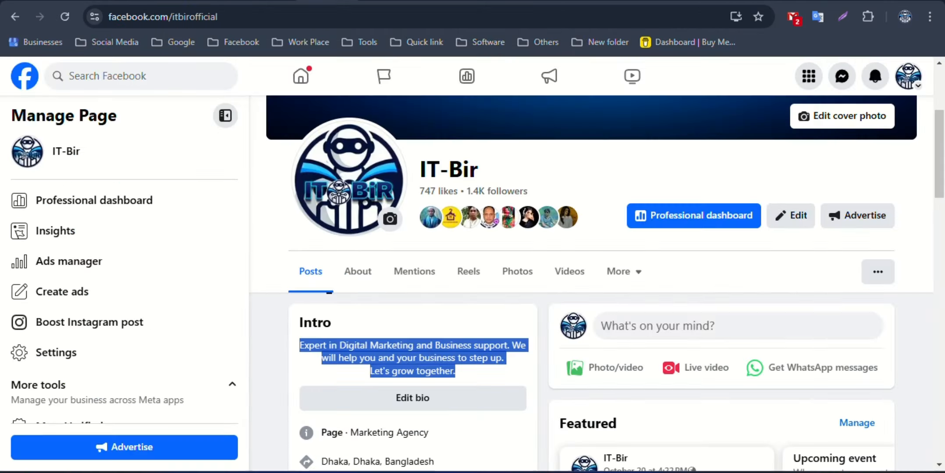
pyautogui.click(619, 175)
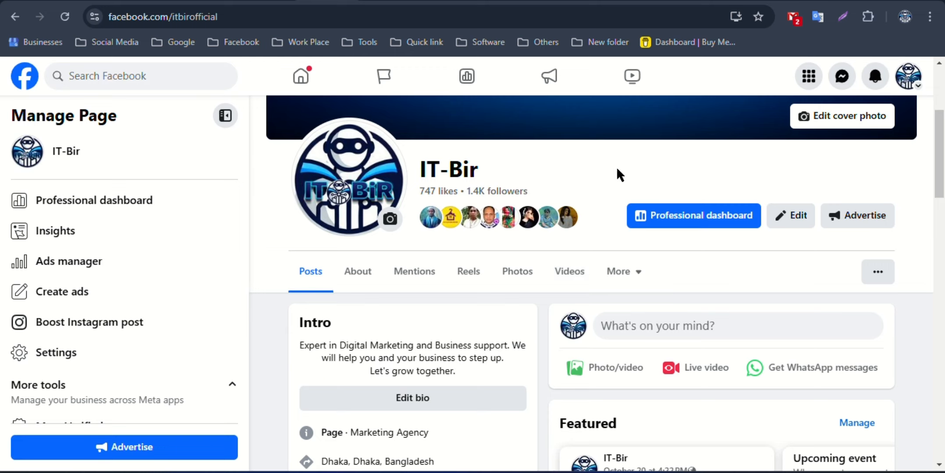
pyautogui.click(206, 19)
pyautogui.hotkey('ctrl', 'c')
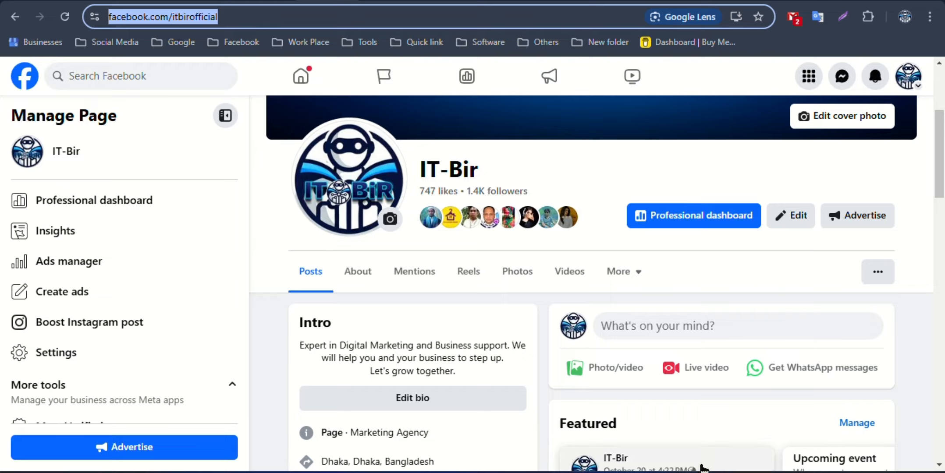
pyautogui.click(622, 472)
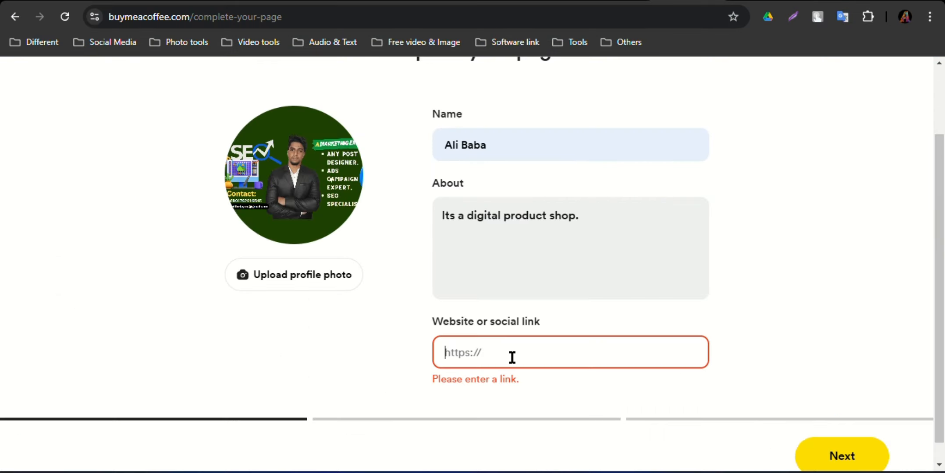
pyautogui.hotkey('ctrl', 'v')
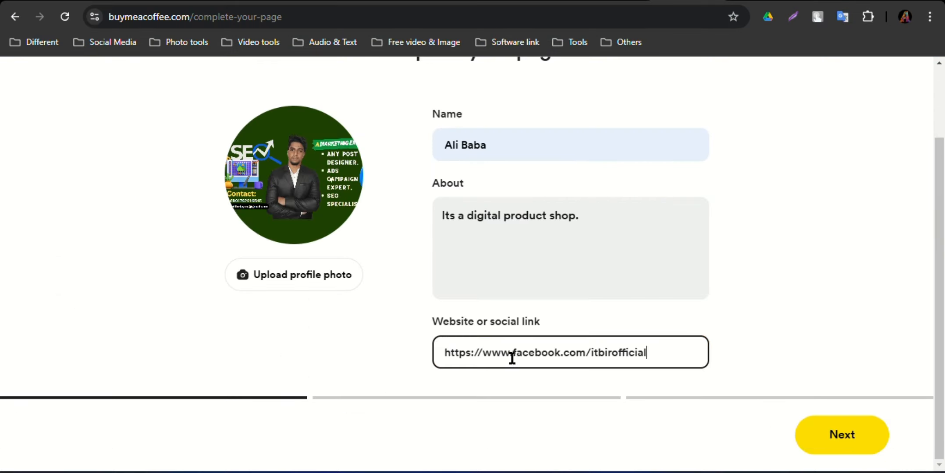
pyautogui.click(842, 438)
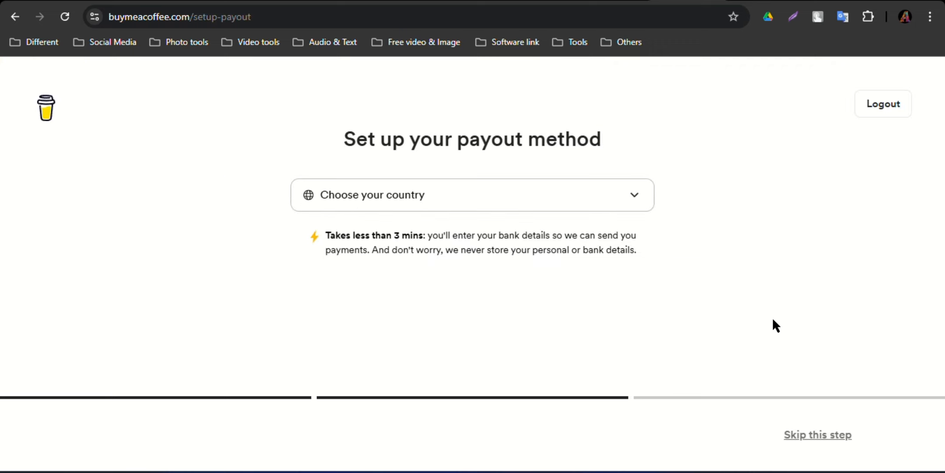
pyautogui.click(619, 193)
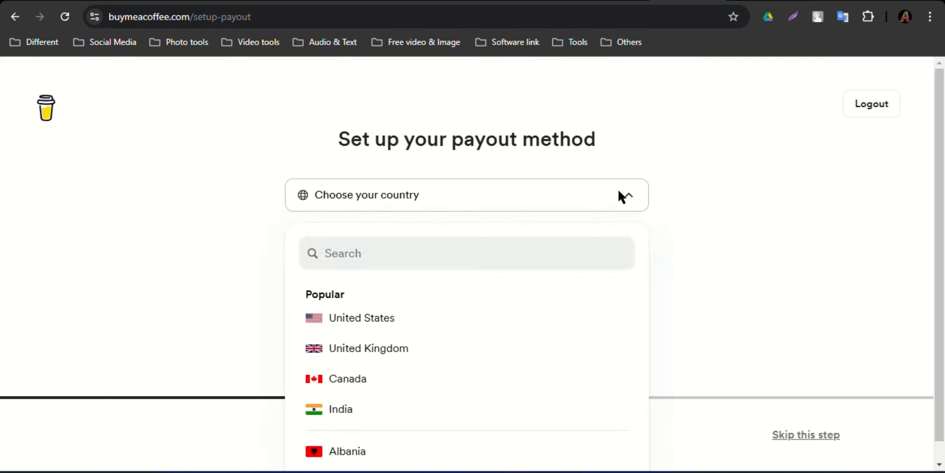
pyautogui.click(619, 193)
pyautogui.click(620, 197)
pyautogui.click(625, 201)
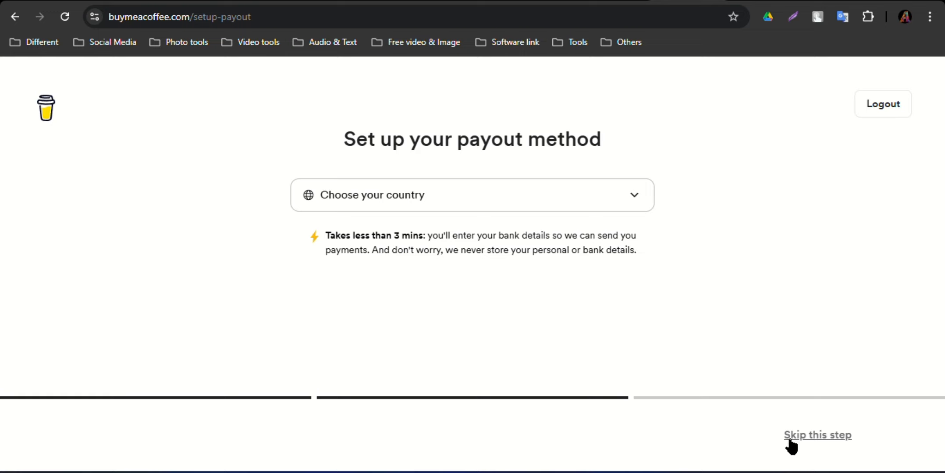
# - Skip the payout method setup and choose to postpone entering the bank information
pyautogui.click(828, 438)
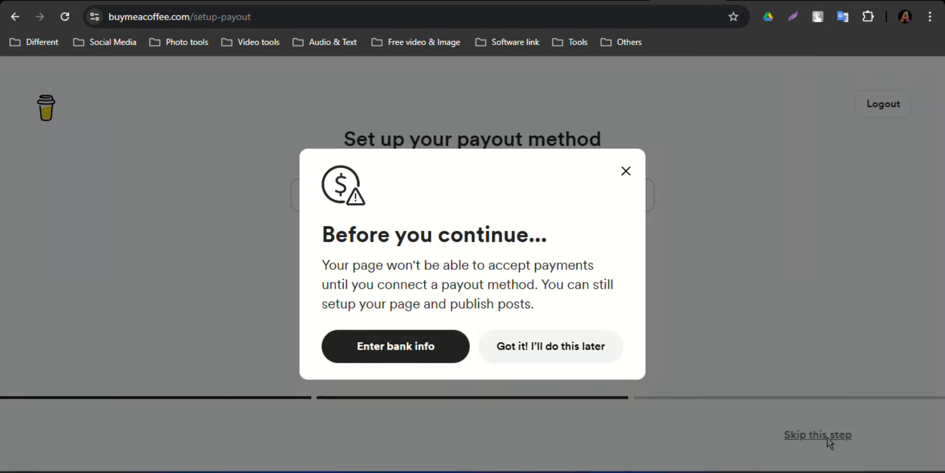
pyautogui.click(550, 357)
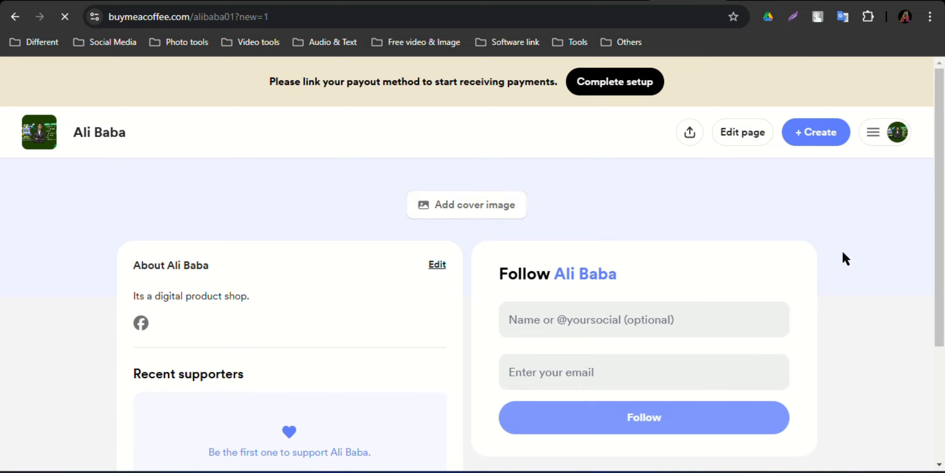
pyautogui.click(458, 206)
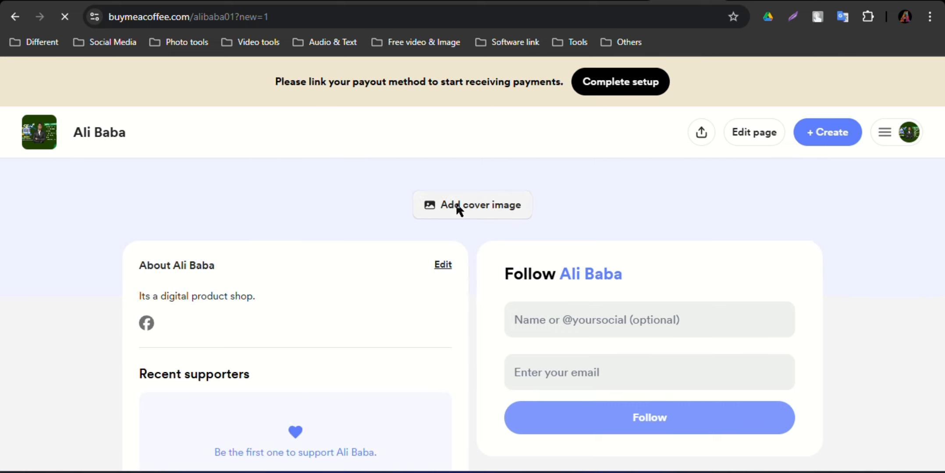
pyautogui.click(491, 265)
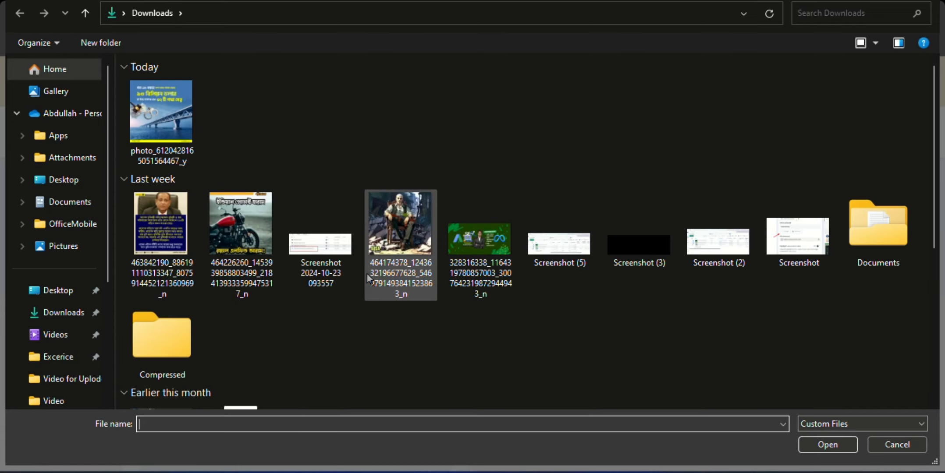
pyautogui.scroll(-5, 367, 274)
pyautogui.scroll(5, 432, 265)
pyautogui.click(480, 224)
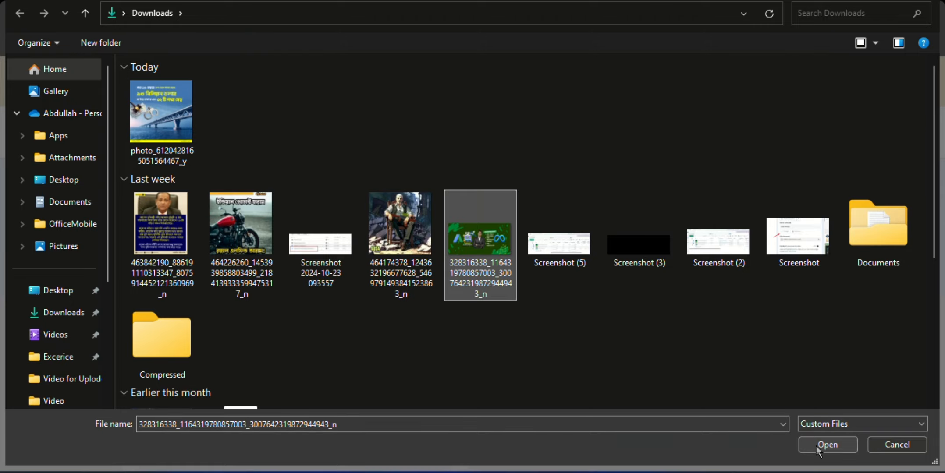
pyautogui.click(827, 445)
pyautogui.moveTo(635, 236)
pyautogui.mouseDown()
pyautogui.moveTo(640, 252)
pyautogui.moveTo(643, 241)
pyautogui.mouseUp()
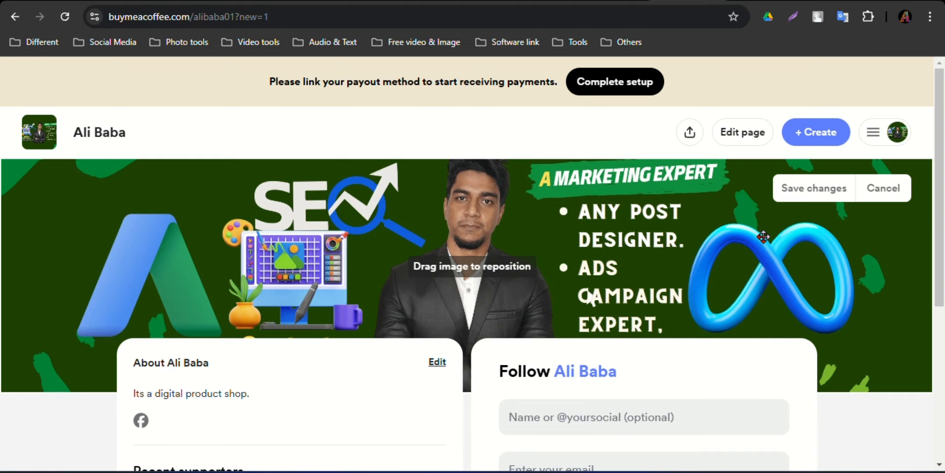
pyautogui.click(827, 191)
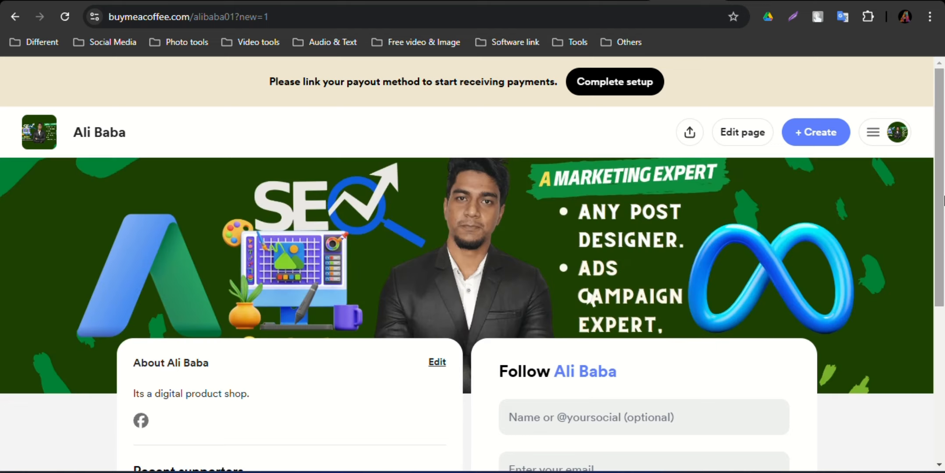
# - Go to the creator dashboard and open the My account profile settings from there
pyautogui.moveTo(943, 192)
pyautogui.mouseDown()
pyautogui.moveTo(943, 279)
pyautogui.moveTo(943, 190)
pyautogui.mouseUp()
pyautogui.click(877, 137)
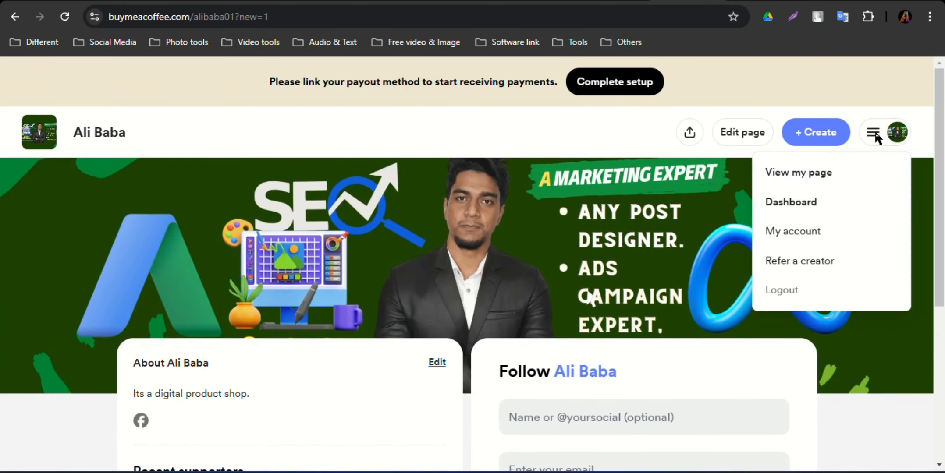
pyautogui.click(800, 204)
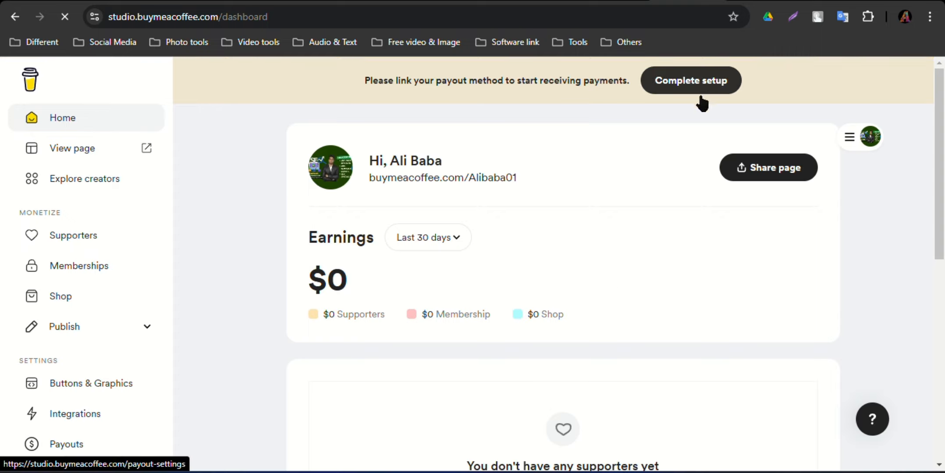
pyautogui.click(847, 144)
pyautogui.click(777, 239)
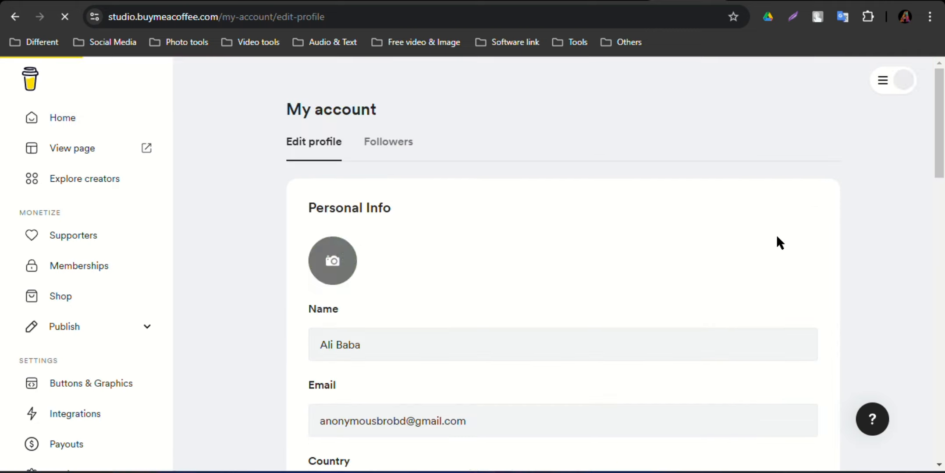
# - Set the country in the account's personal info to Bangladesh
pyautogui.scroll(-5, 504, 272)
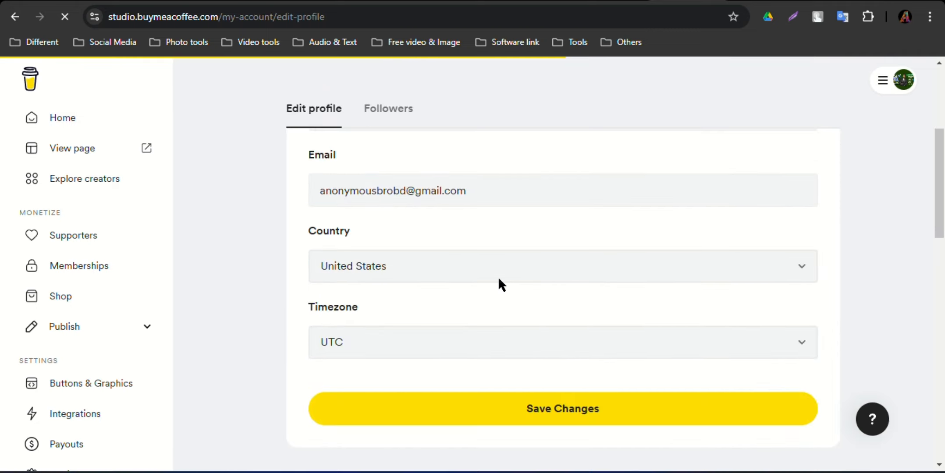
pyautogui.scroll(-5, 498, 281)
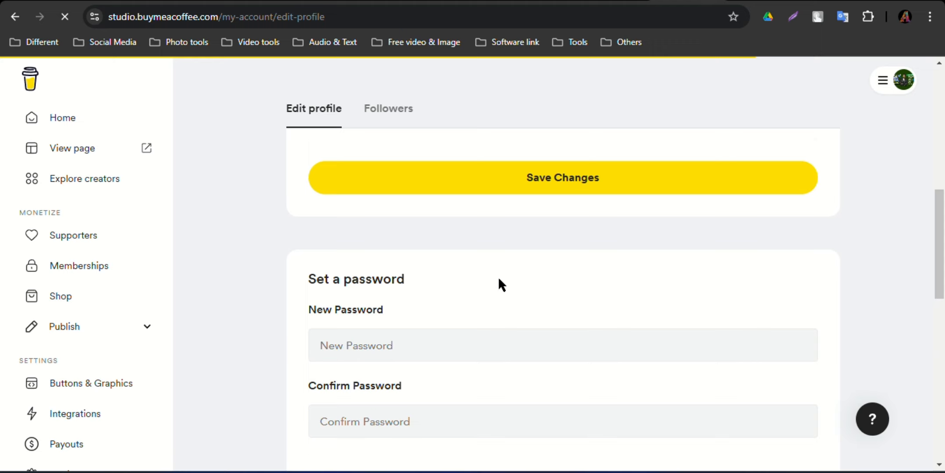
pyautogui.scroll(-5, 499, 285)
pyautogui.scroll(5, 499, 285)
pyautogui.scroll(5, 444, 341)
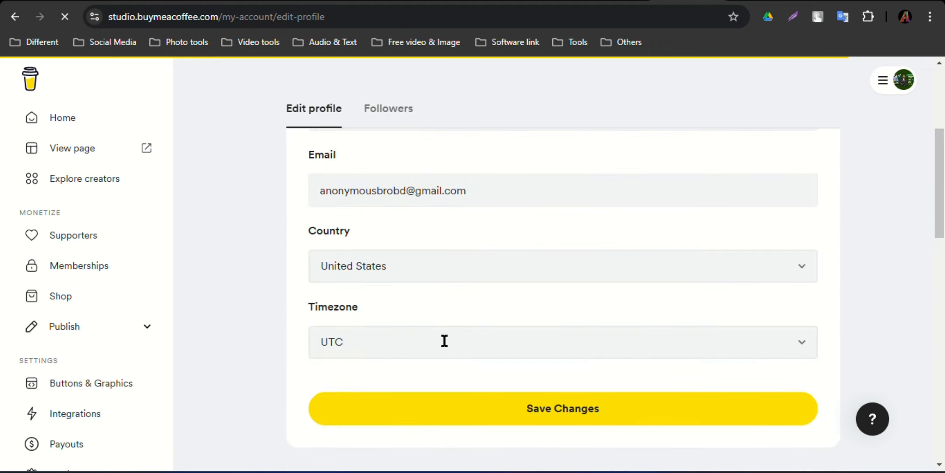
pyautogui.click(444, 264)
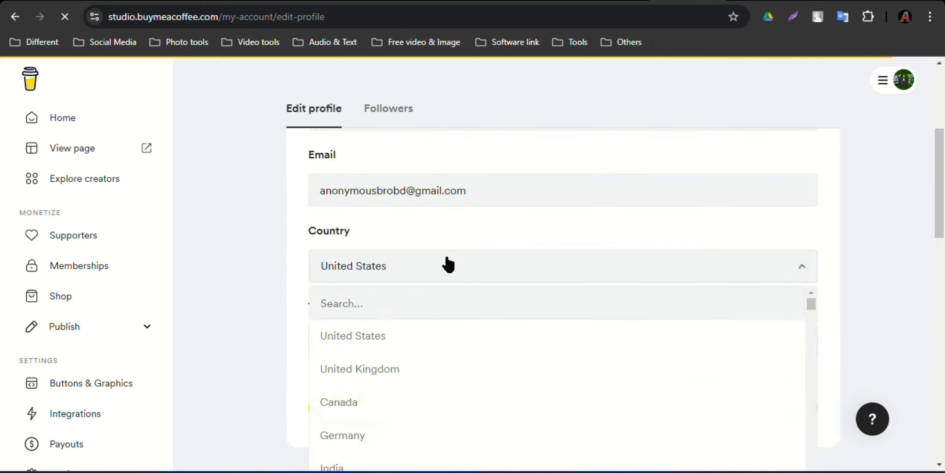
pyautogui.scroll(-5, 430, 351)
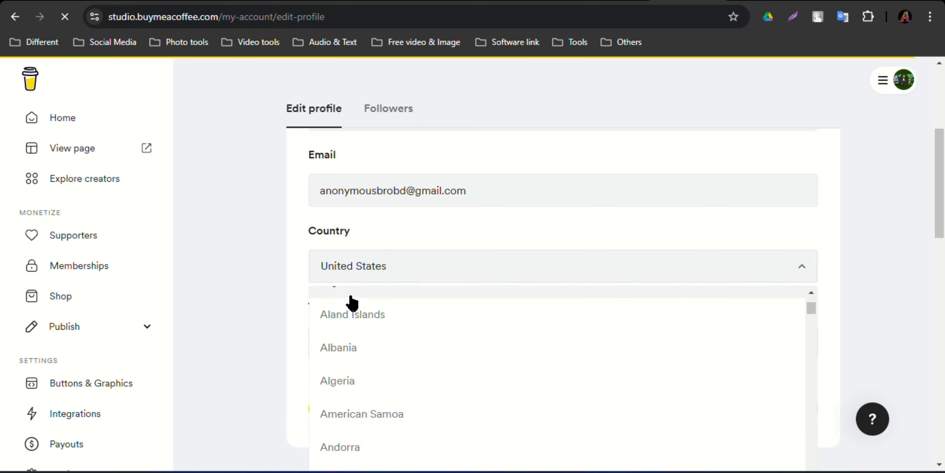
pyautogui.scroll(-10, 412, 317)
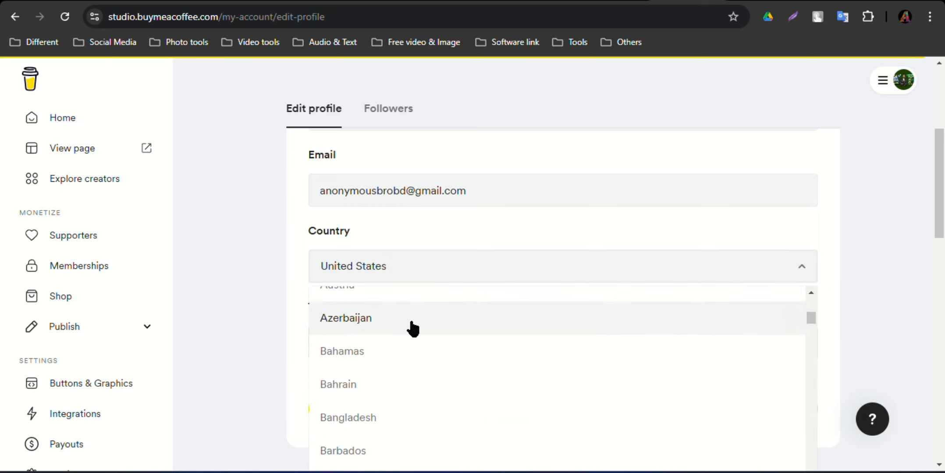
pyautogui.click(394, 418)
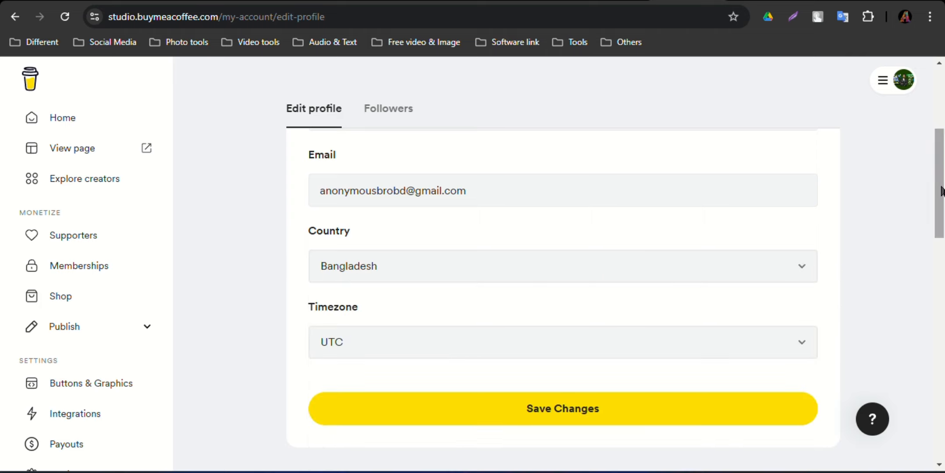
pyautogui.scroll(-7, 942, 206)
pyautogui.moveTo(944, 276); pyautogui.dragTo(935, 188)
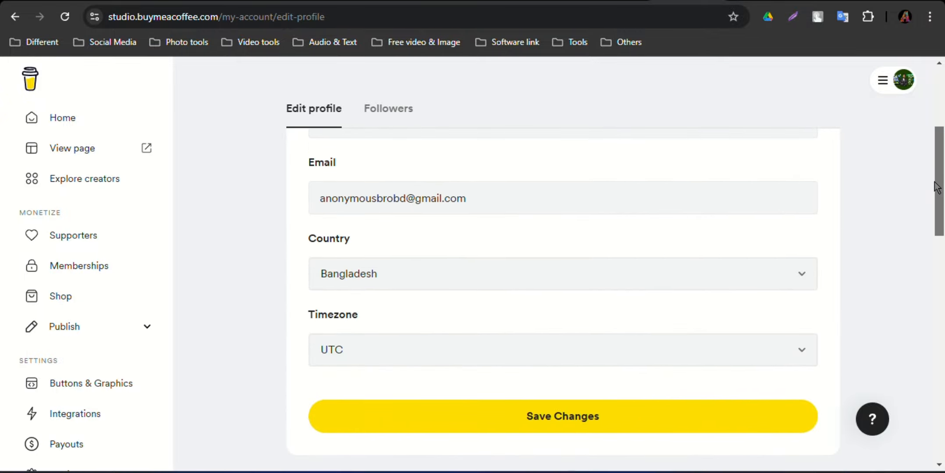
pyautogui.scroll(2, 408, 260)
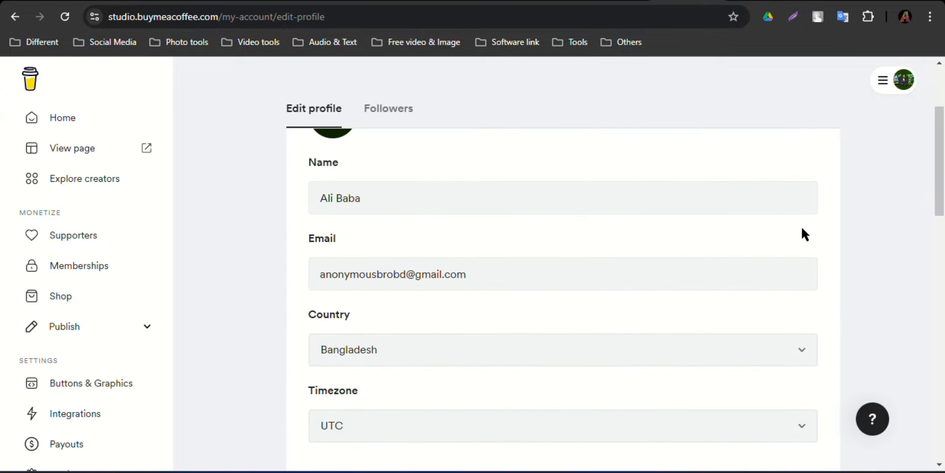
pyautogui.scroll(3, 802, 229)
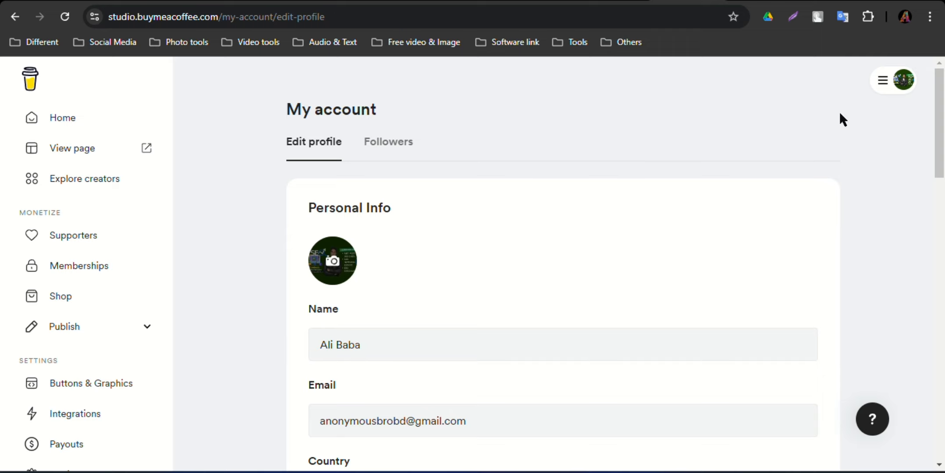